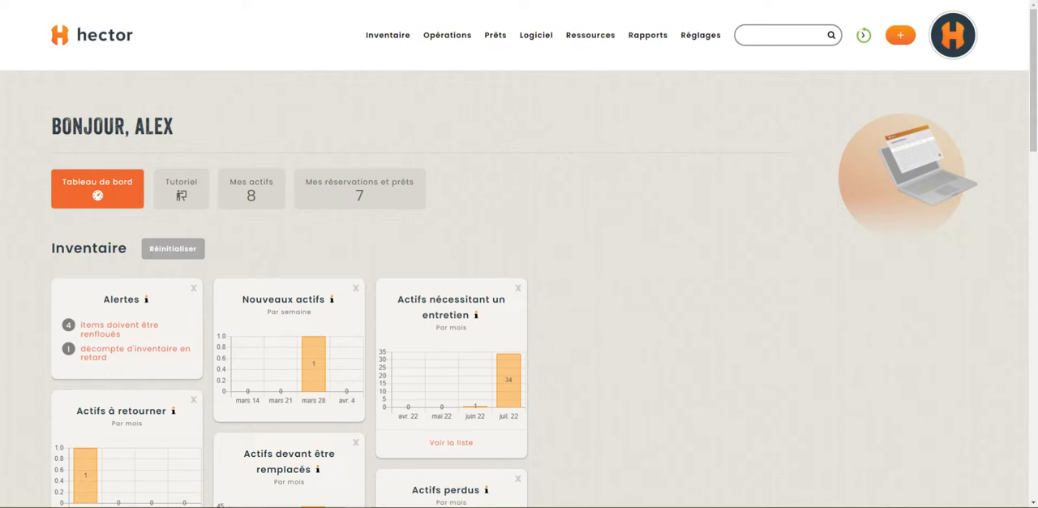
Open the Auditorium record from the list of places (Endroits) under the resources
mouse_move(585, 28)
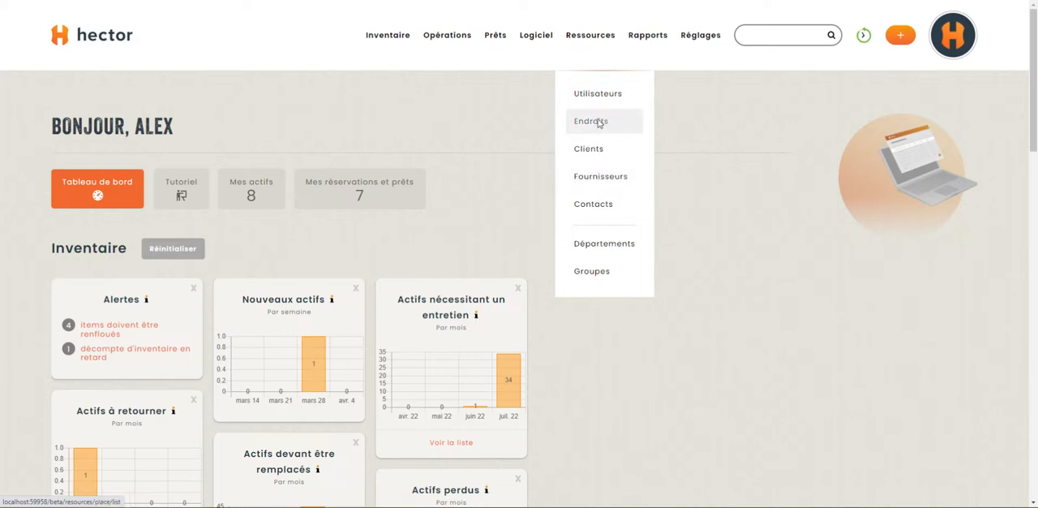
click(598, 122)
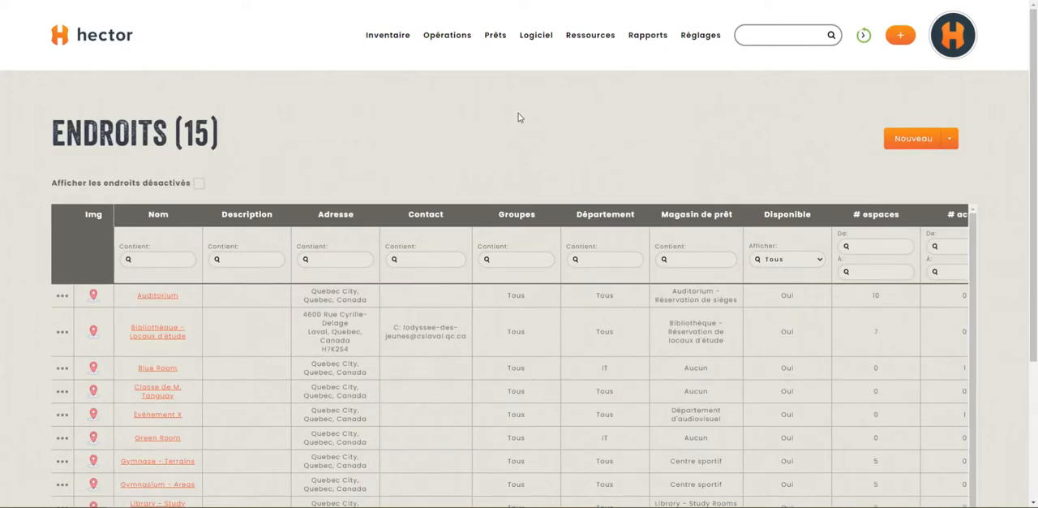
scroll(519, 118, down, 1)
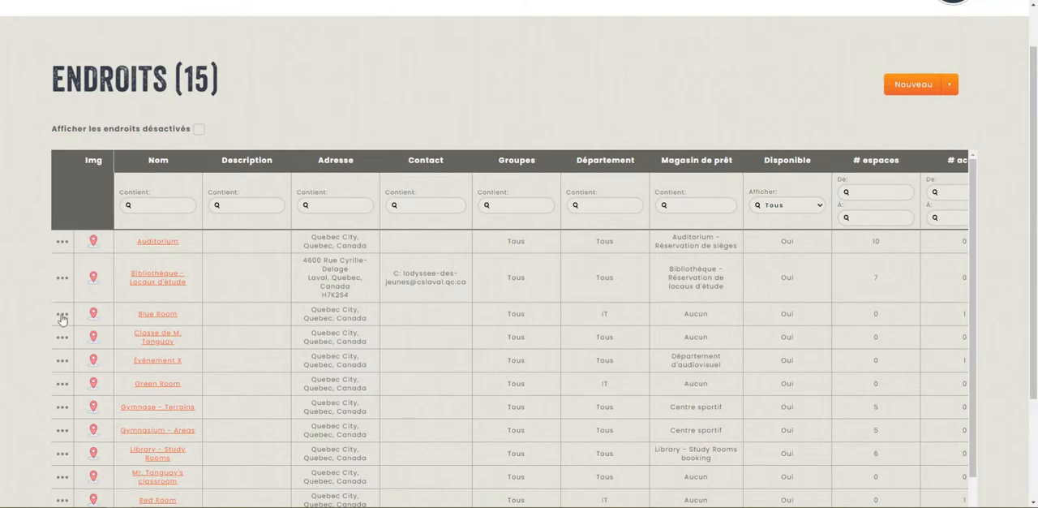
scroll(79, 350, down, 1)
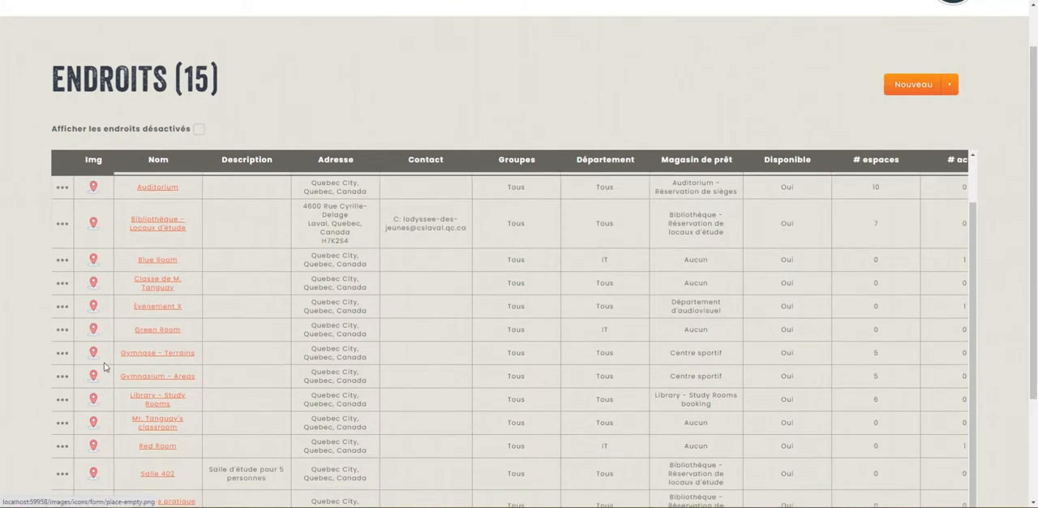
scroll(111, 365, up, 1)
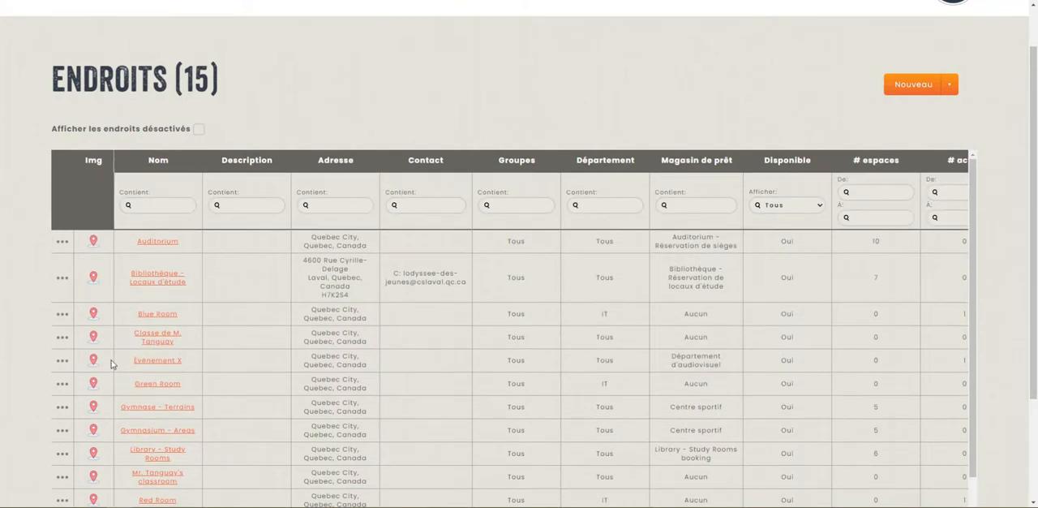
click(63, 240)
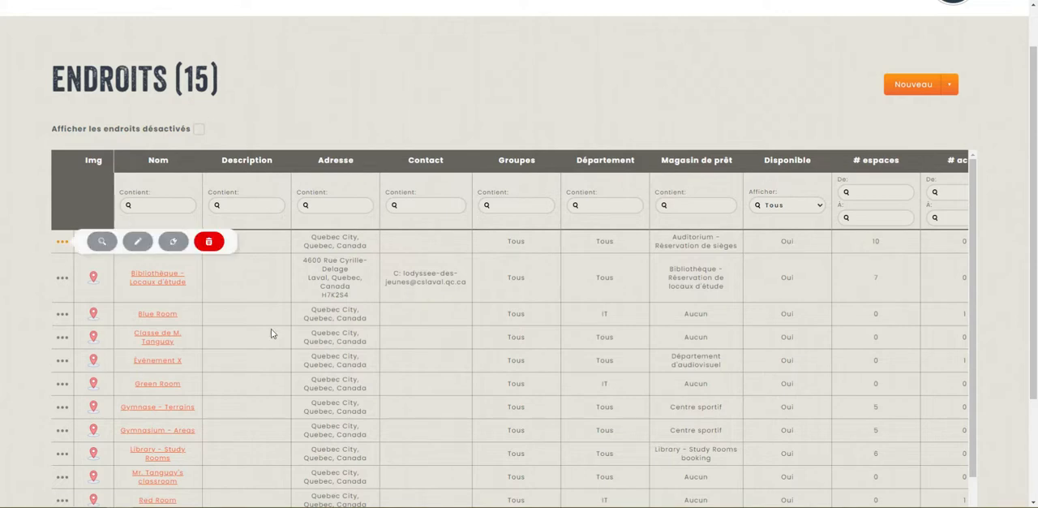
click(101, 241)
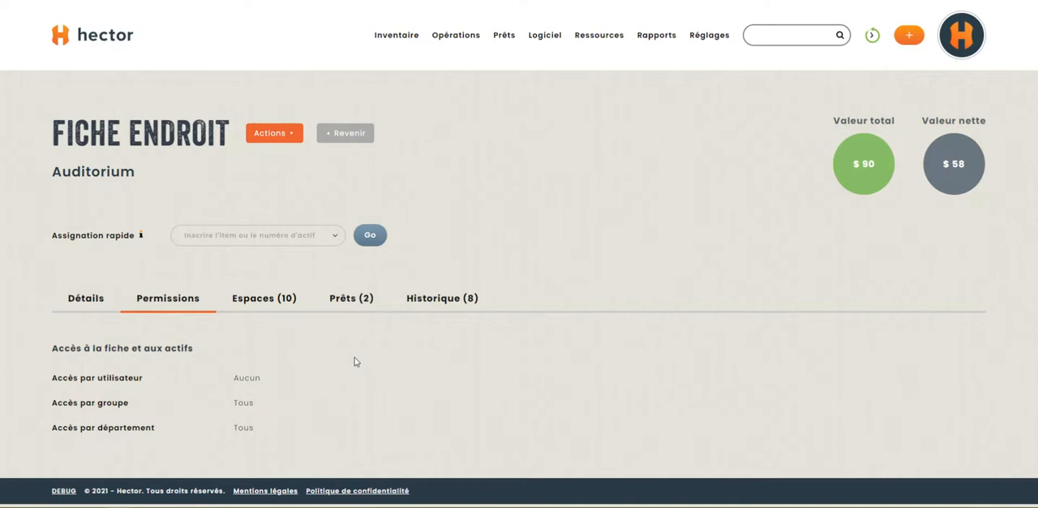
Review the Auditorium's access permissions by user, by group and by department
drag(47, 381, 262, 419)
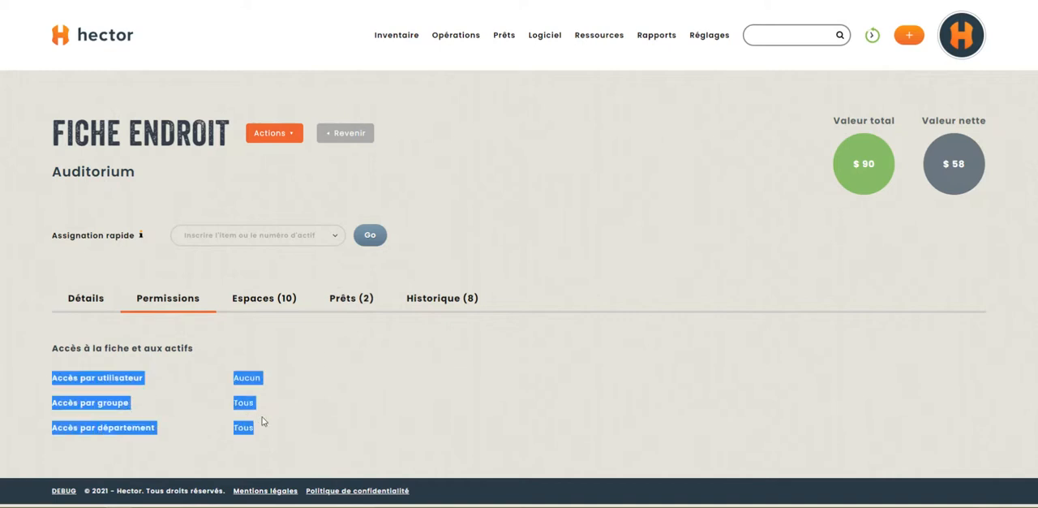
click(268, 410)
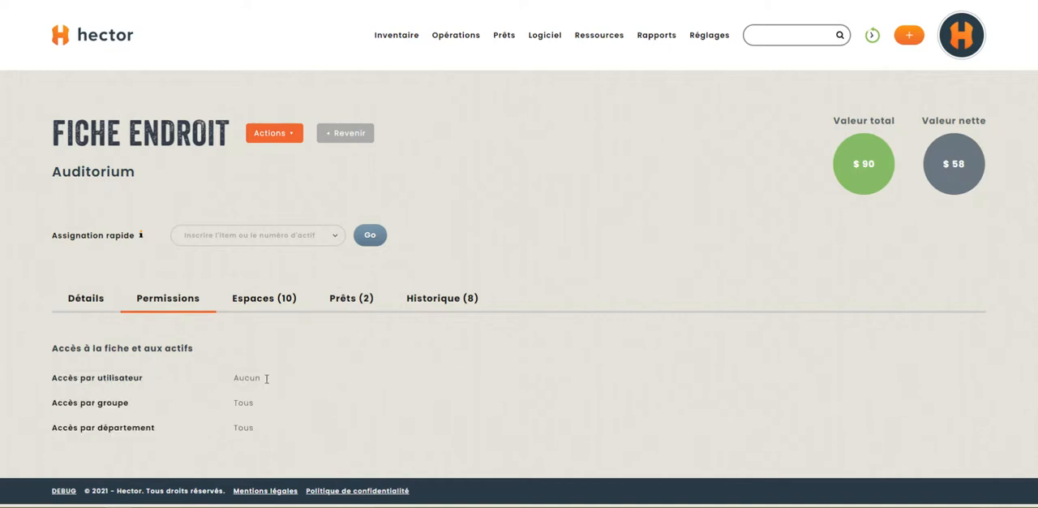
drag(47, 413, 239, 423)
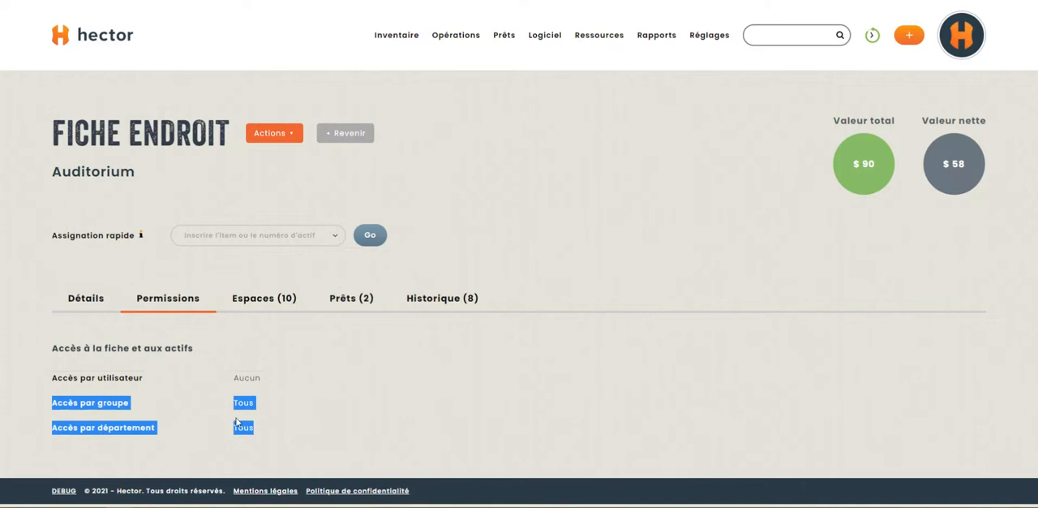
drag(20, 442, 236, 435)
click(291, 436)
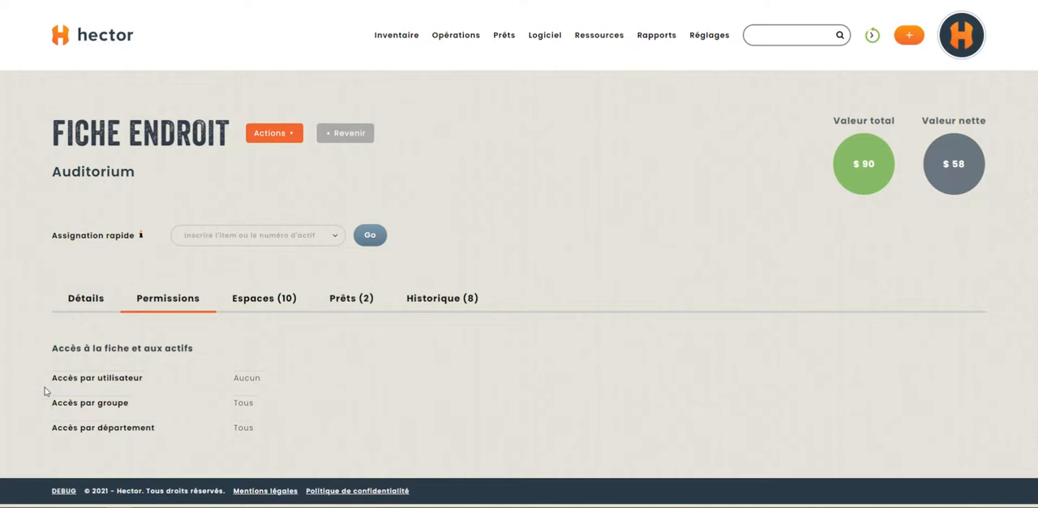
Edit the Auditorium's permissions and deselect Tous for both group access and department access
click(261, 139)
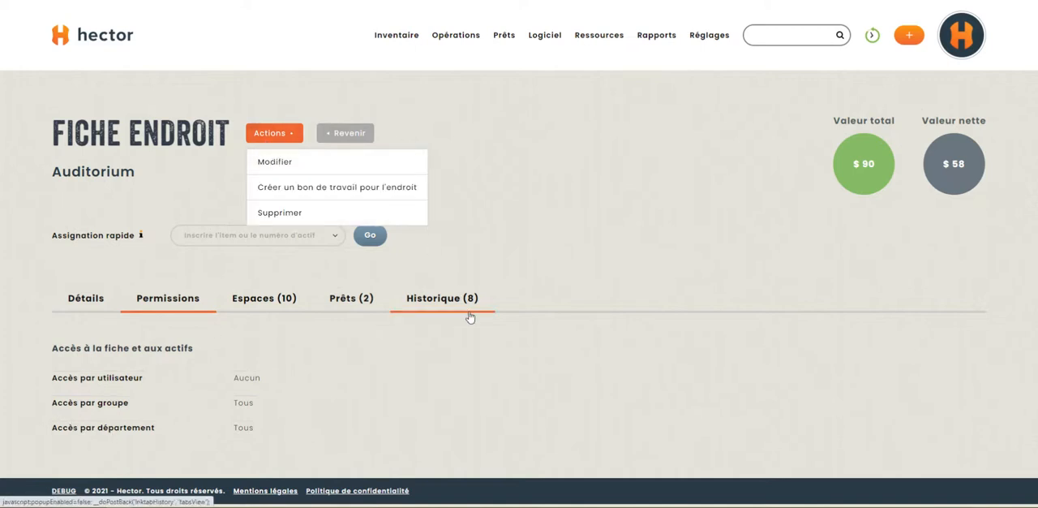
click(275, 162)
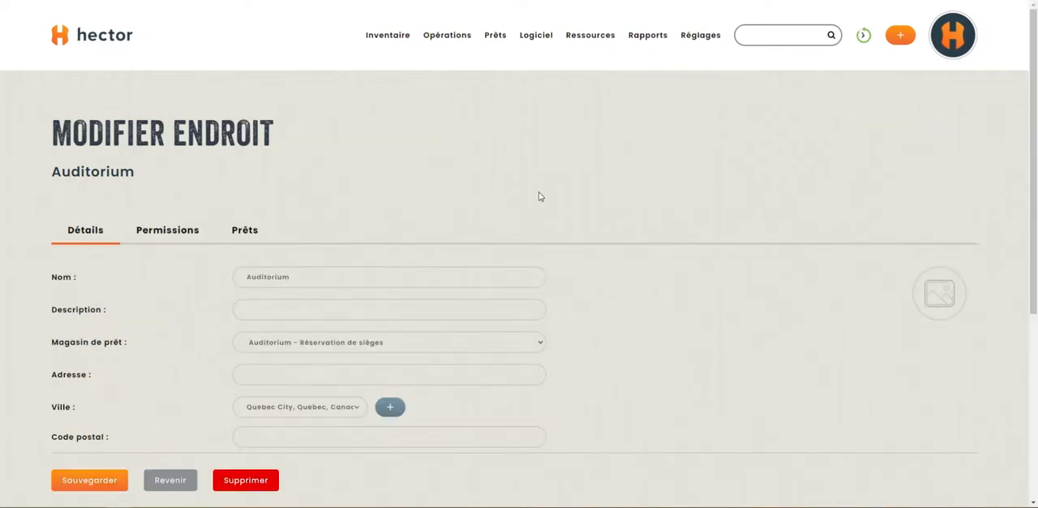
scroll(442, 191, down, 2)
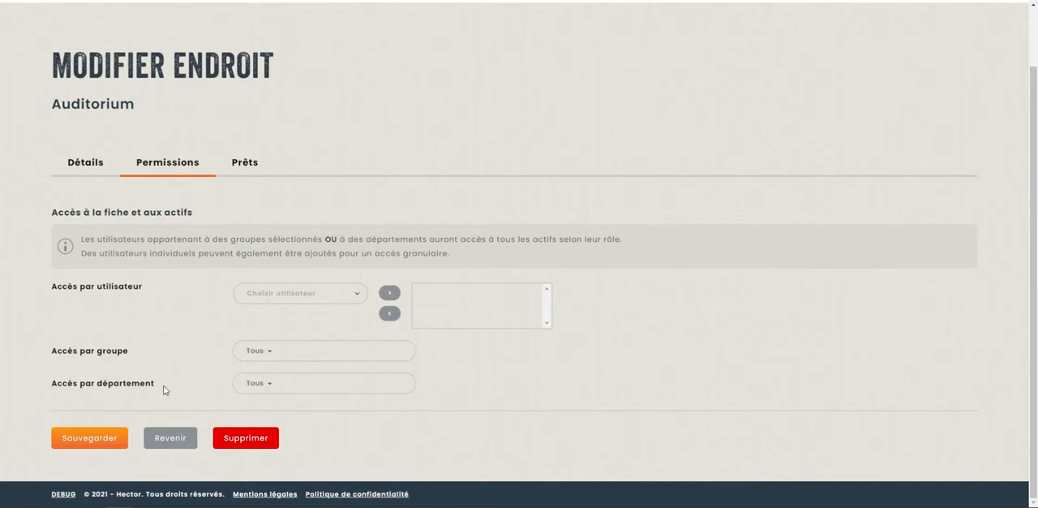
click(339, 353)
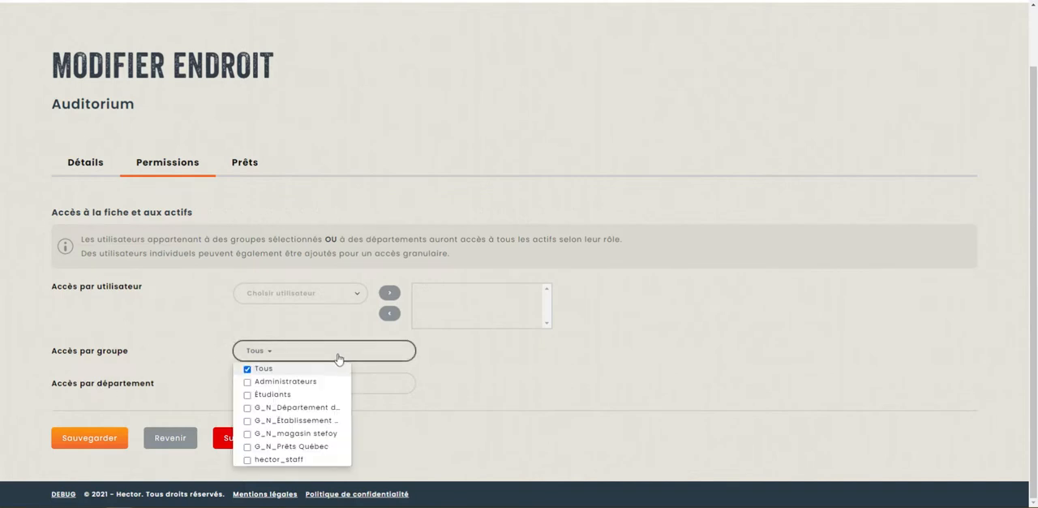
click(288, 371)
click(383, 386)
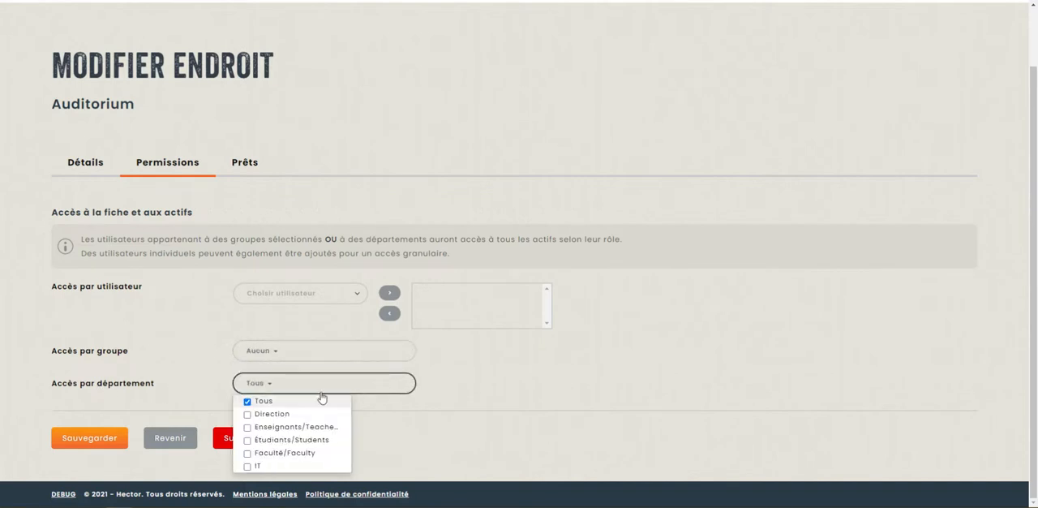
click(268, 398)
click(559, 376)
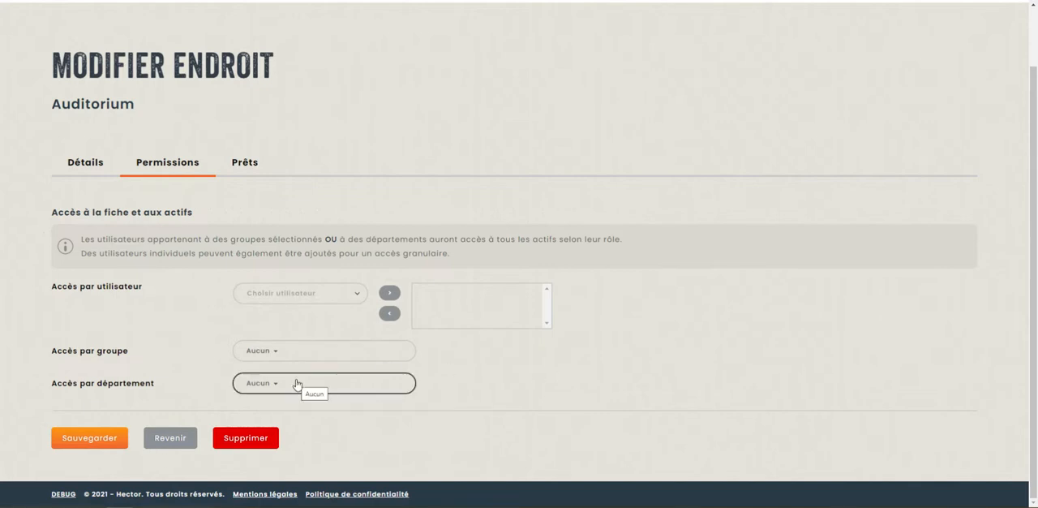
Grant the Auditorium's group access to hector_staff and save the place
click(280, 354)
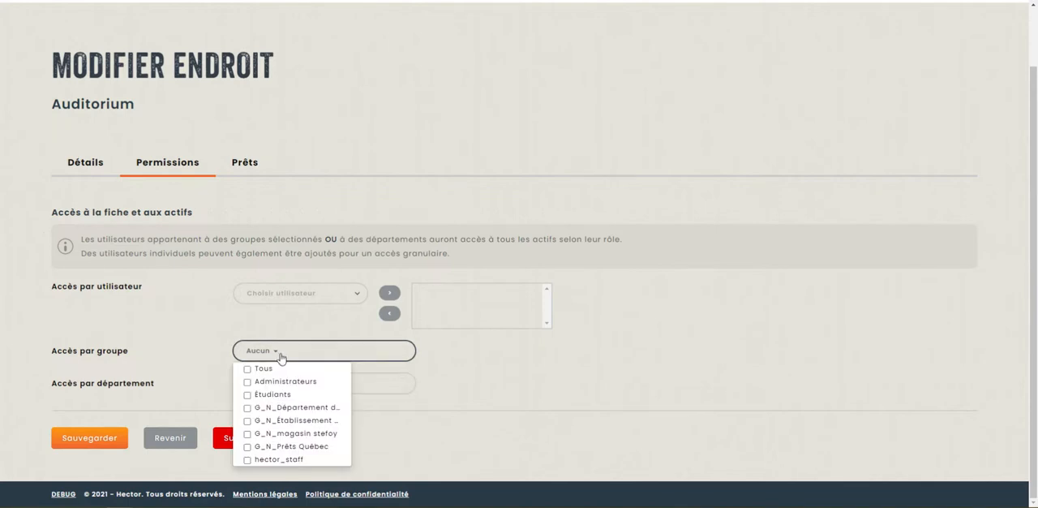
click(280, 459)
click(445, 400)
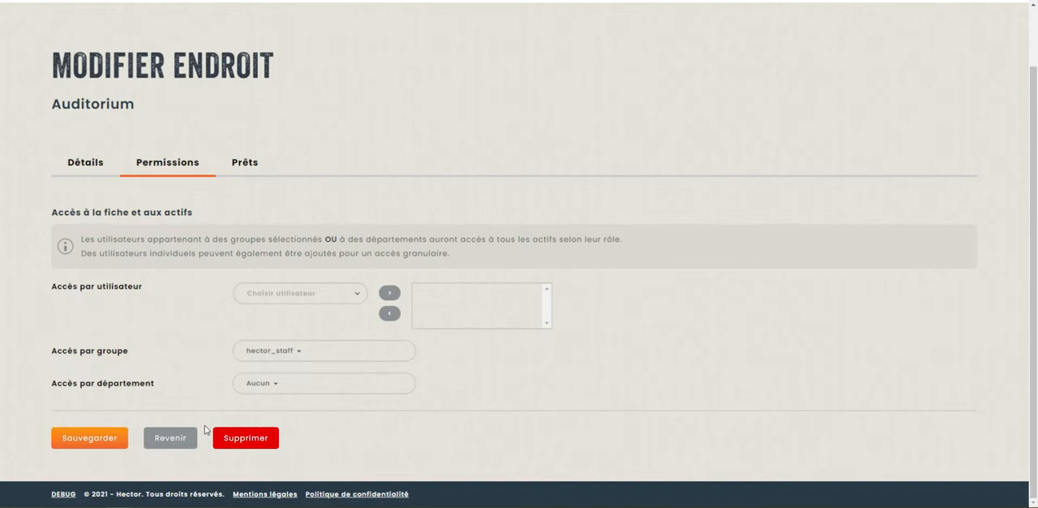
click(93, 439)
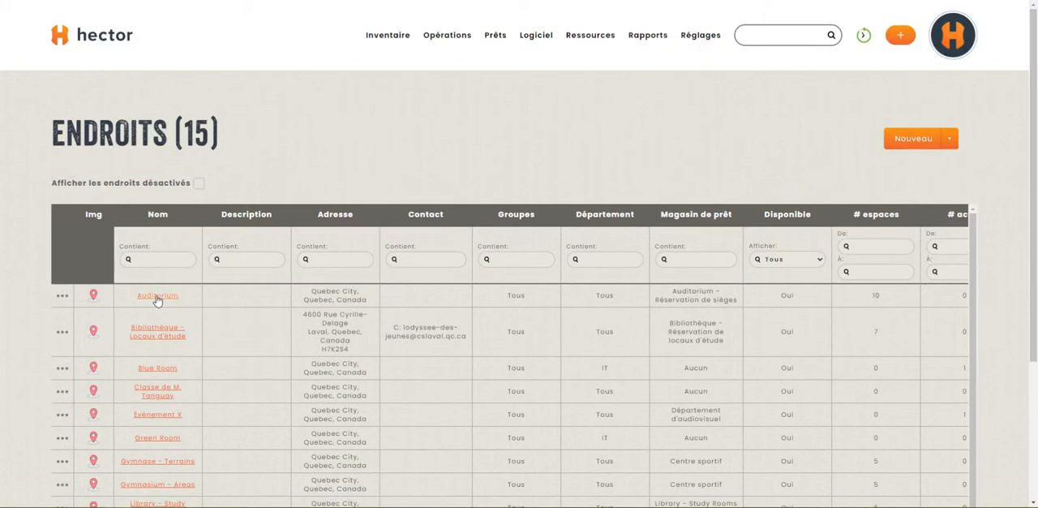
Reopen the Auditorium record and check its saved access permissions
click(286, 286)
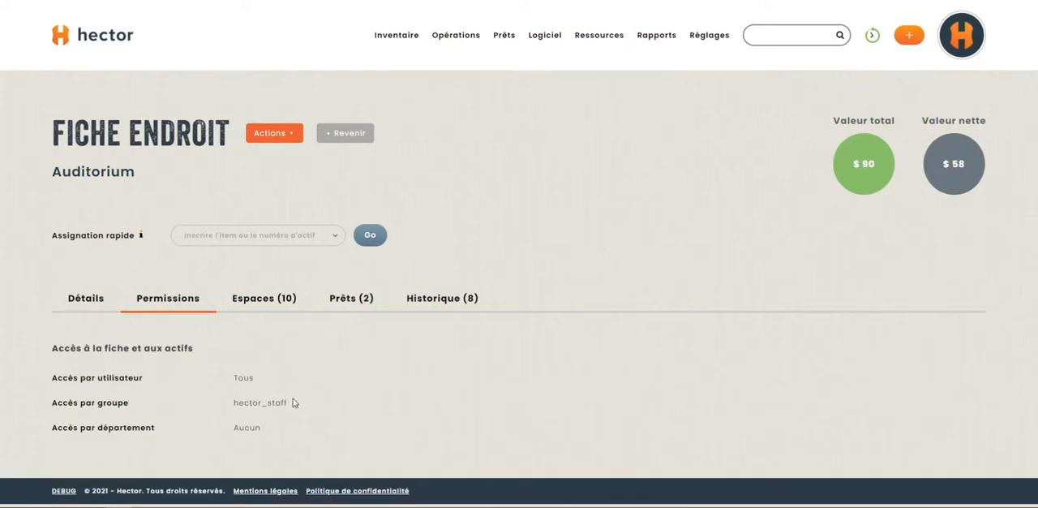
drag(273, 424, 58, 377)
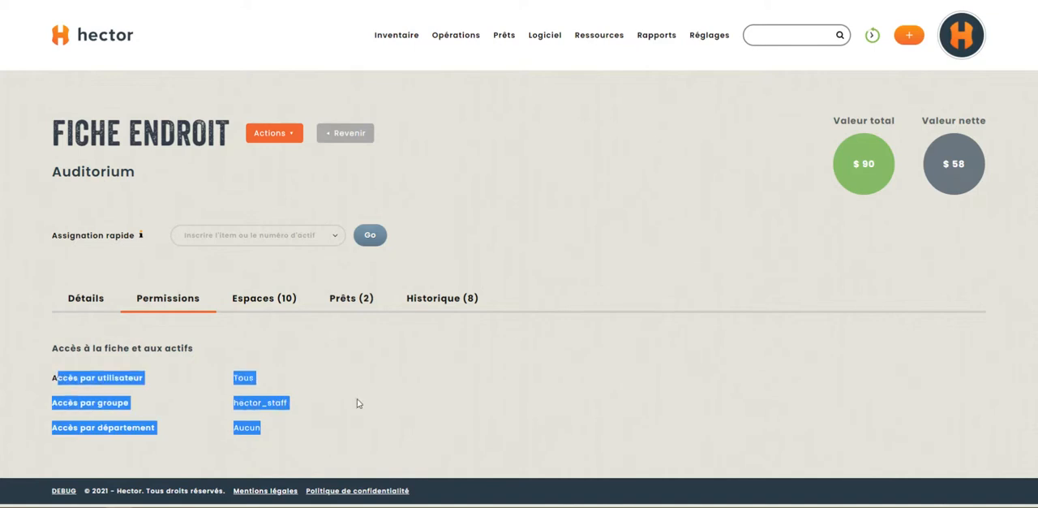
click(357, 400)
Go to the role settings and open the Administrateur role for editing
mouse_move(711, 39)
scroll(745, 191, down, 2)
scroll(747, 194, down, 3)
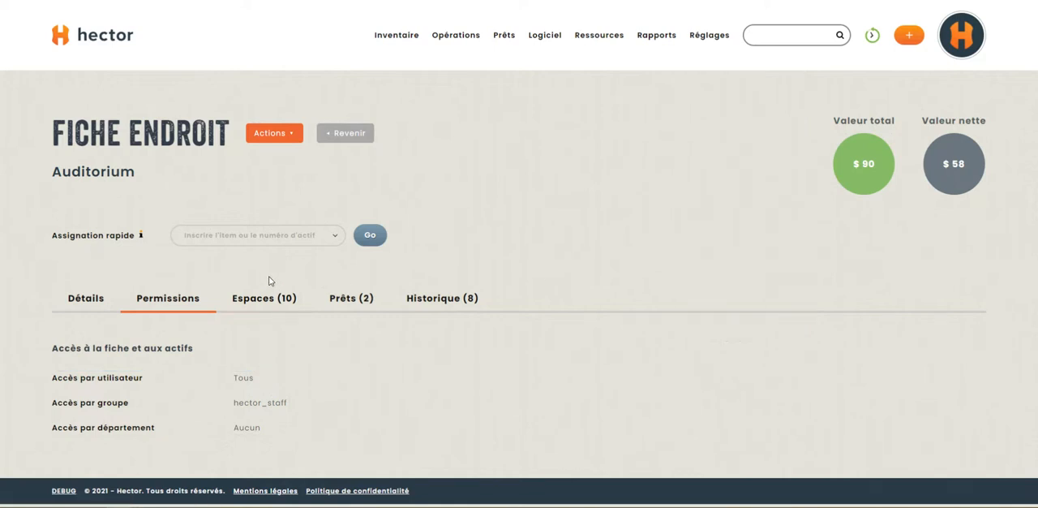
click(71, 269)
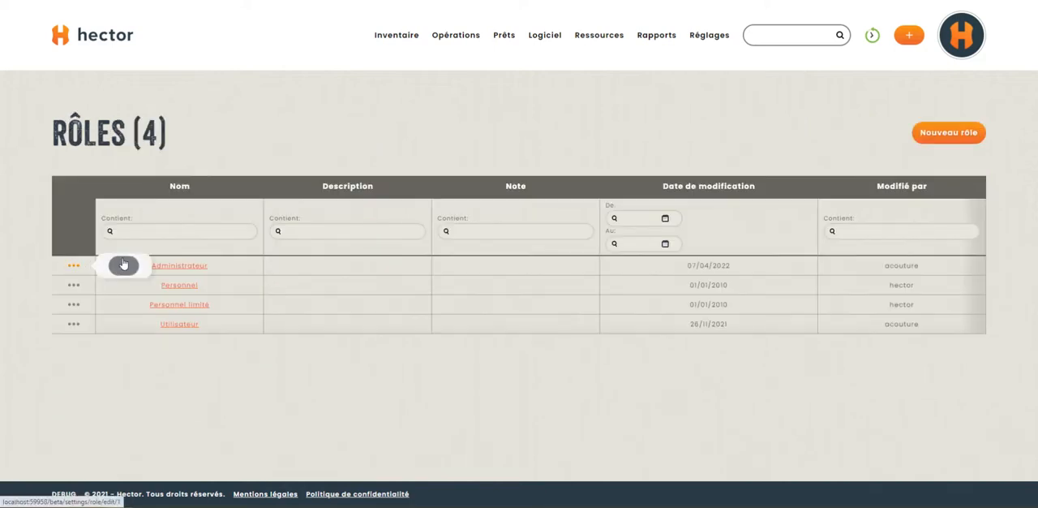
click(123, 266)
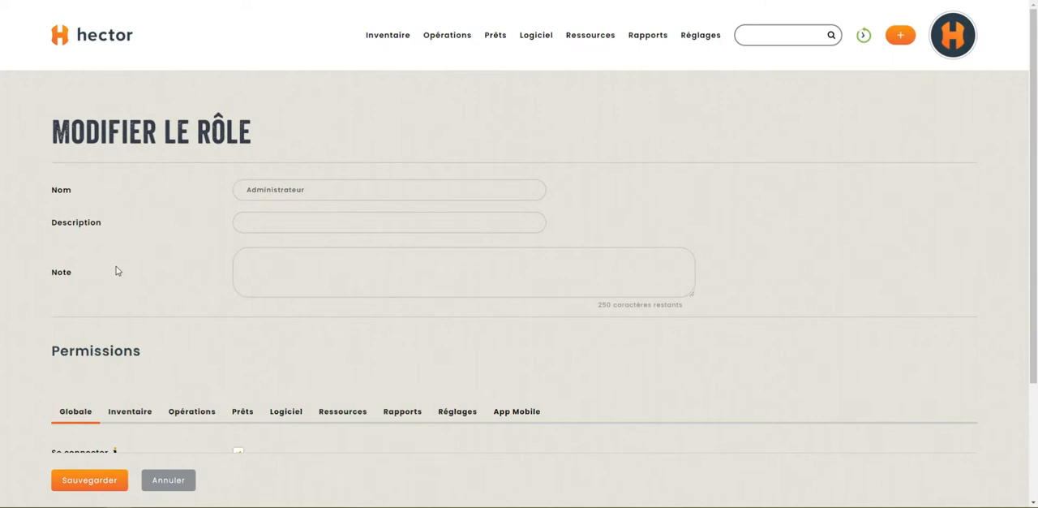
Examine the Administrateur role's Ressources permissions for Utilisateur, including its Permissions option
scroll(271, 306, down, 3)
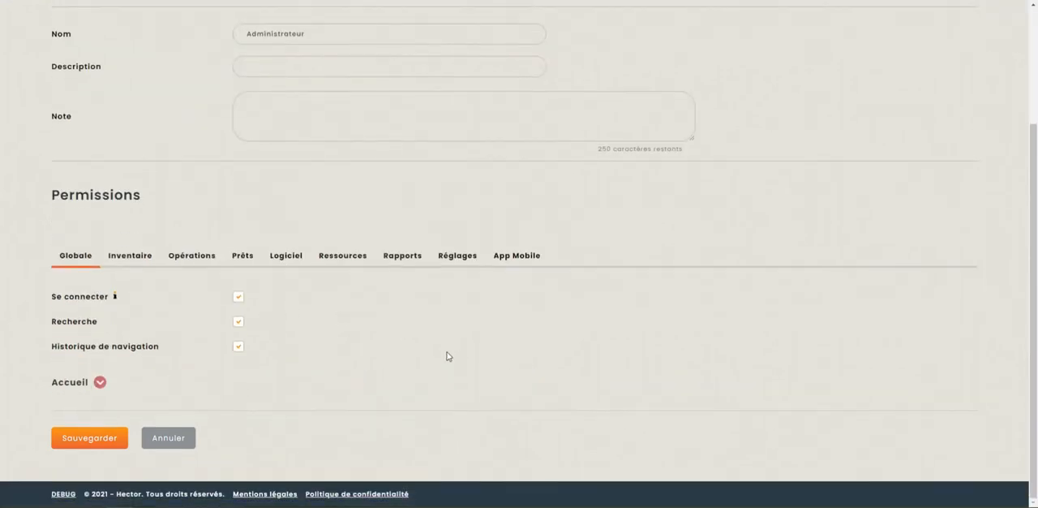
click(345, 270)
scroll(343, 269, down, 2)
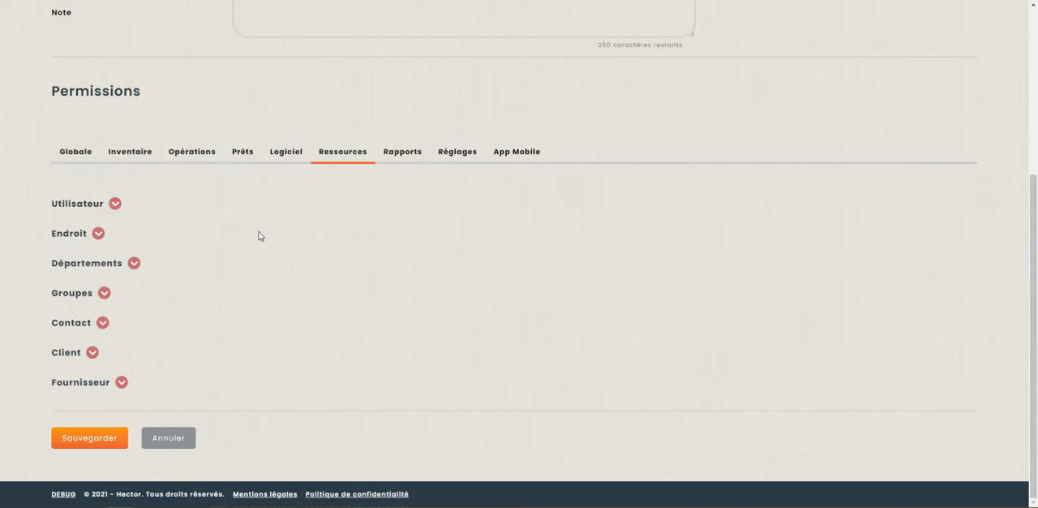
click(115, 205)
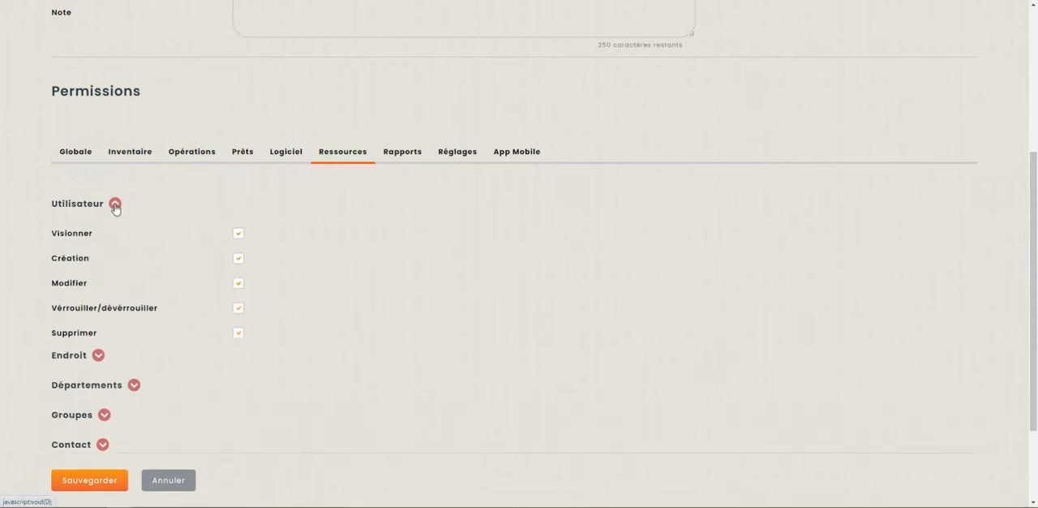
scroll(139, 213, down, 2)
scroll(169, 227, up, 2)
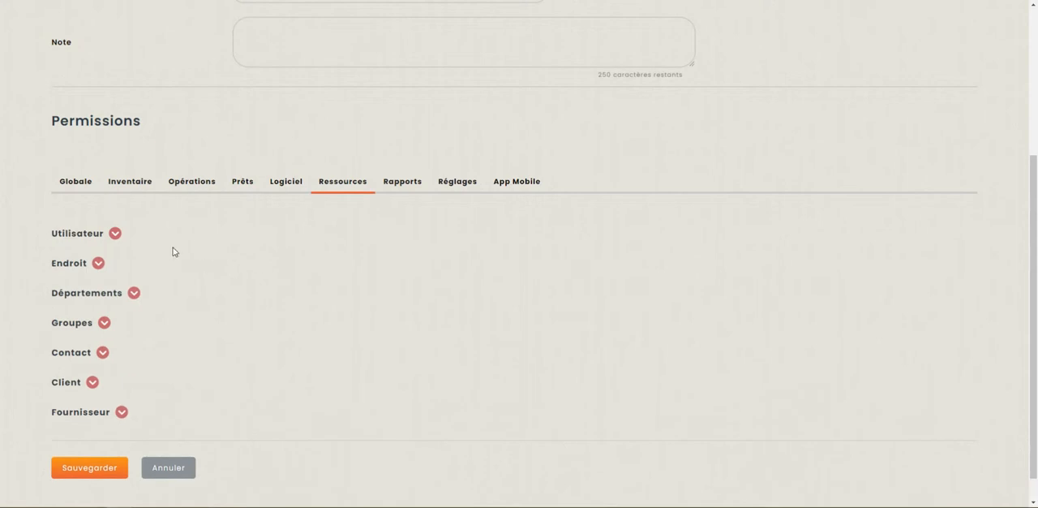
click(111, 239)
scroll(190, 286, down, 1)
drag(45, 302, 238, 308)
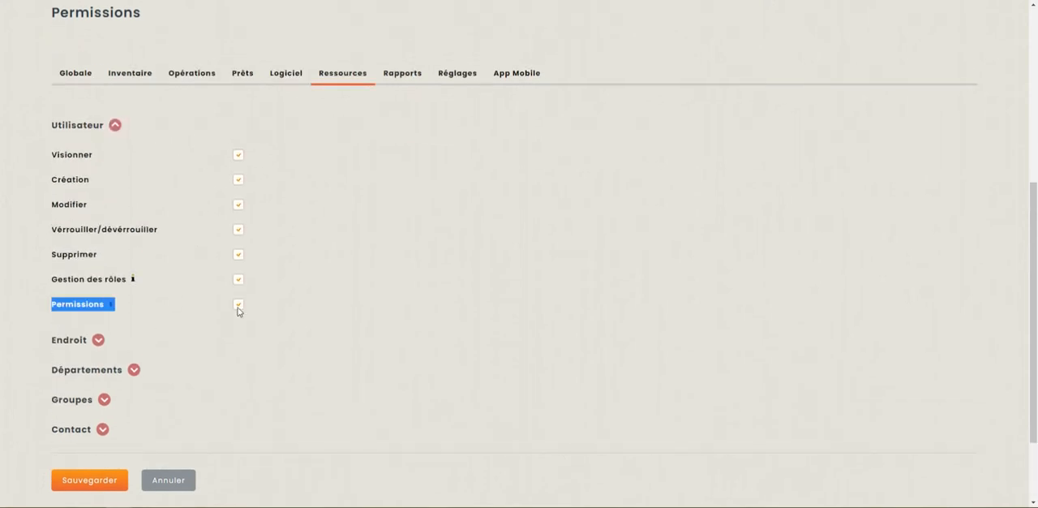
Examine the role's Endroit permissions in the Ressources category
click(98, 340)
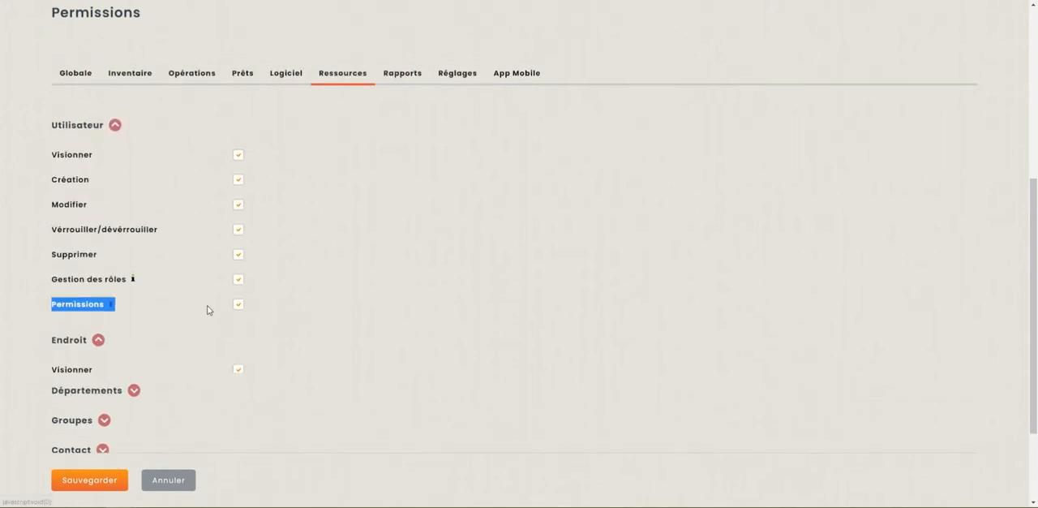
scroll(86, 294, down, 2)
drag(49, 310, 249, 315)
scroll(268, 315, up, 3)
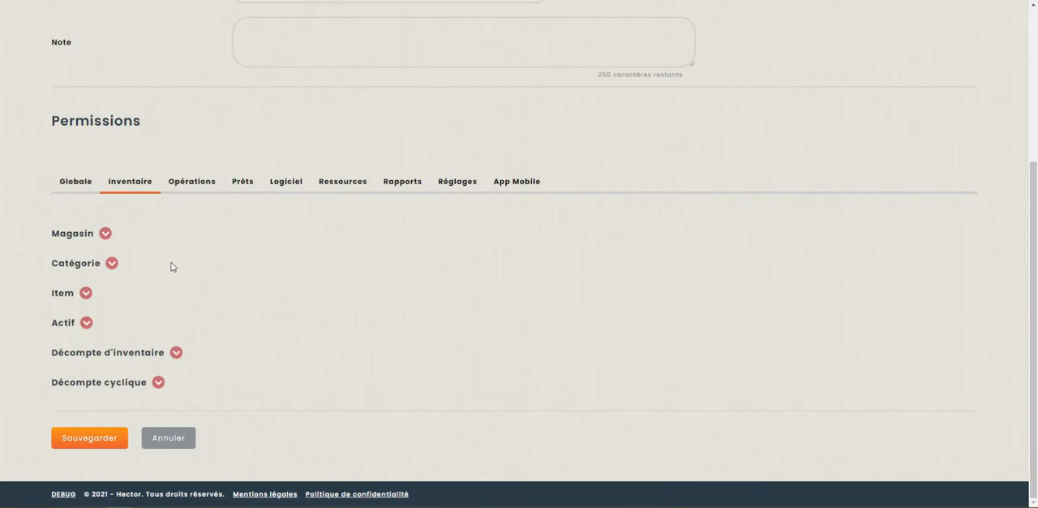
Examine the role's Actif permissions in the Inventaire category, down to the full asset access option for Endroits
click(86, 322)
scroll(260, 312, down, 5)
scroll(282, 310, down, 2)
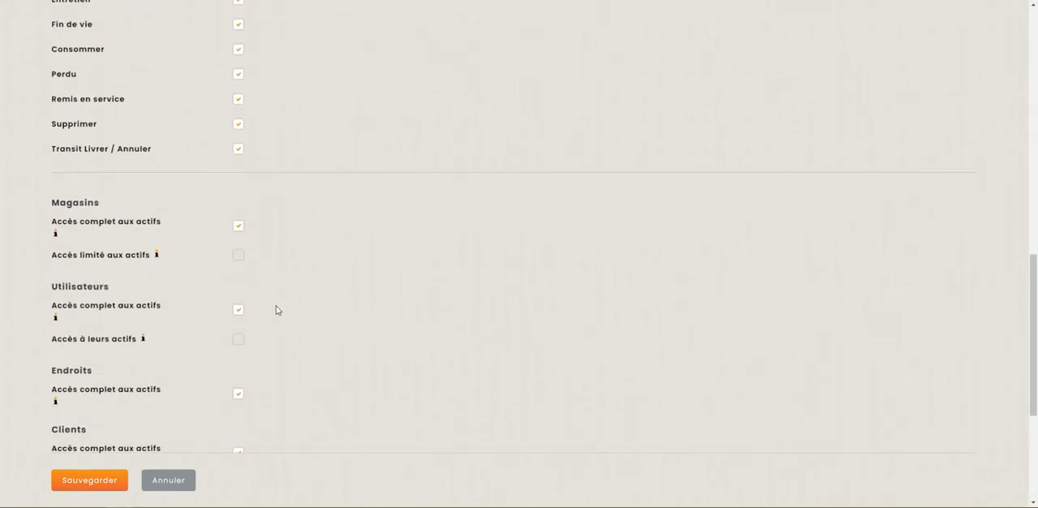
scroll(62, 235, down, 1)
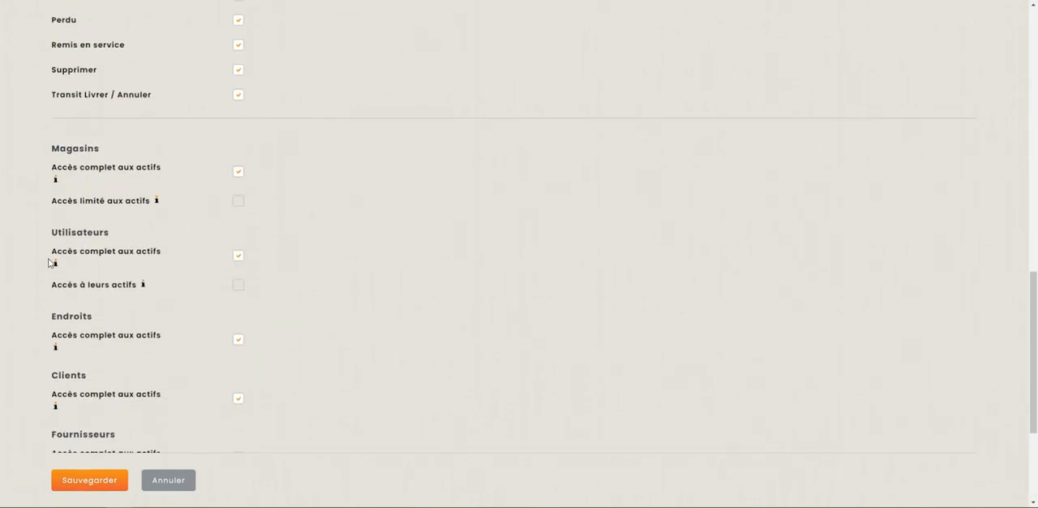
scroll(65, 290, down, 1)
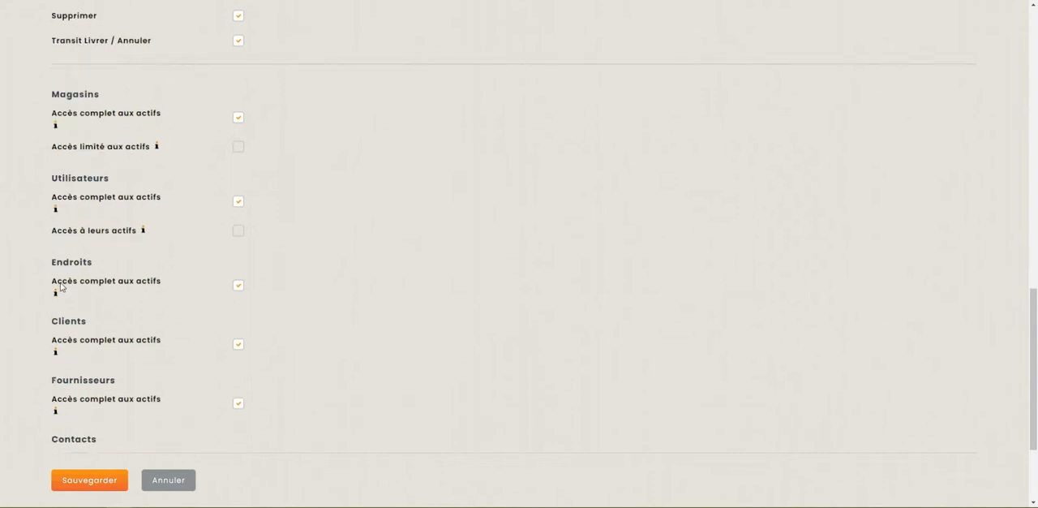
drag(51, 282, 163, 280)
click(135, 294)
Compare the full asset access options for Clients and Endroits within the role's Actif permissions
scroll(68, 262, up, 6)
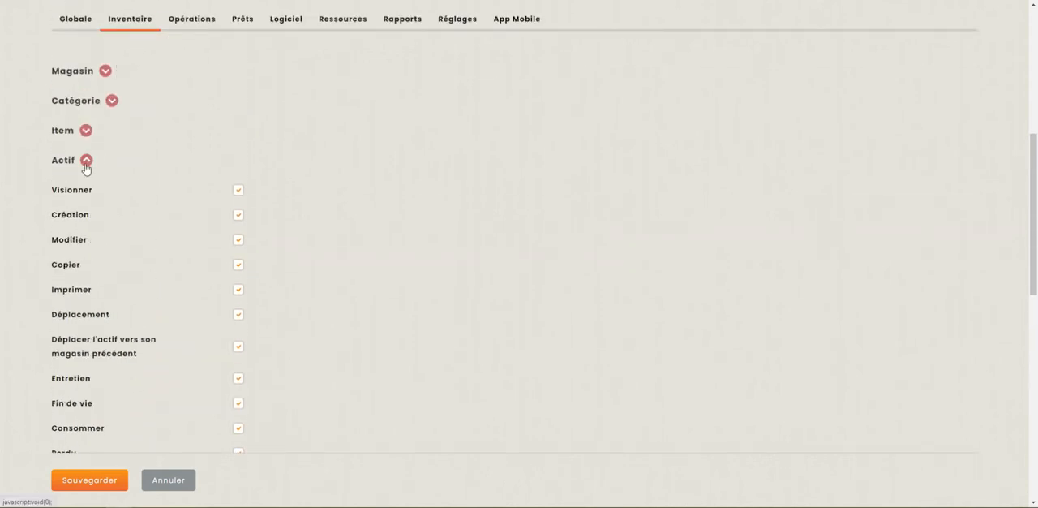
scroll(118, 204, down, 8)
scroll(133, 267, up, 1)
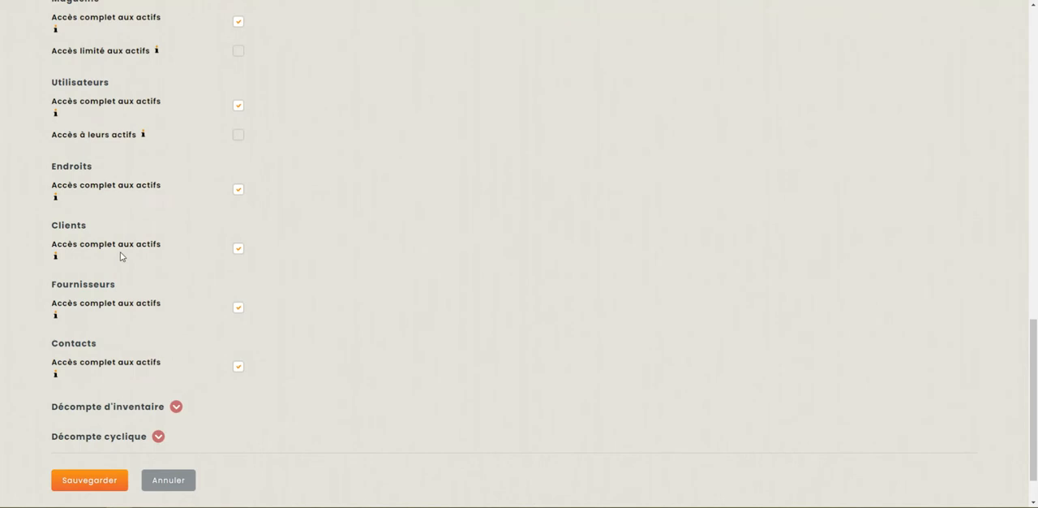
drag(46, 235, 163, 243)
click(69, 169)
drag(48, 162, 170, 190)
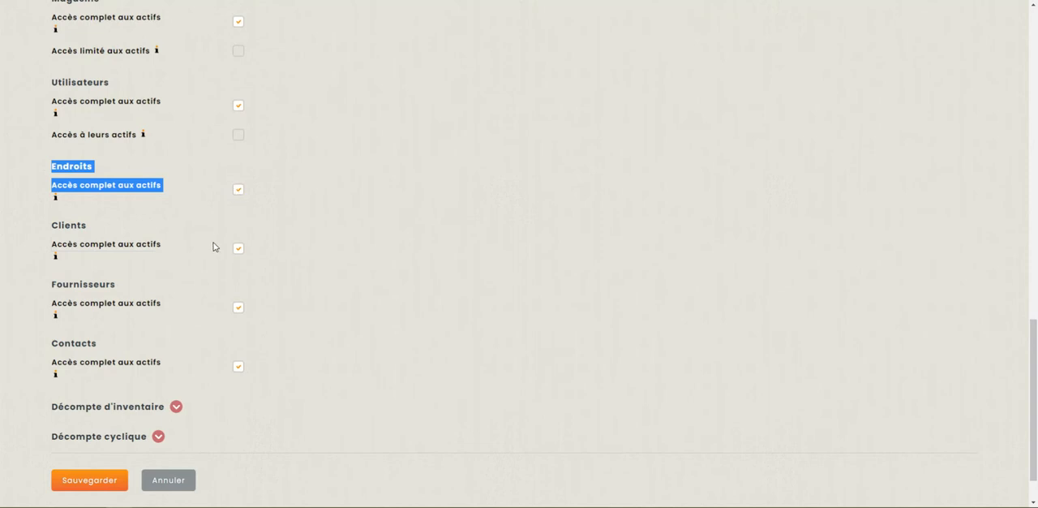
click(115, 209)
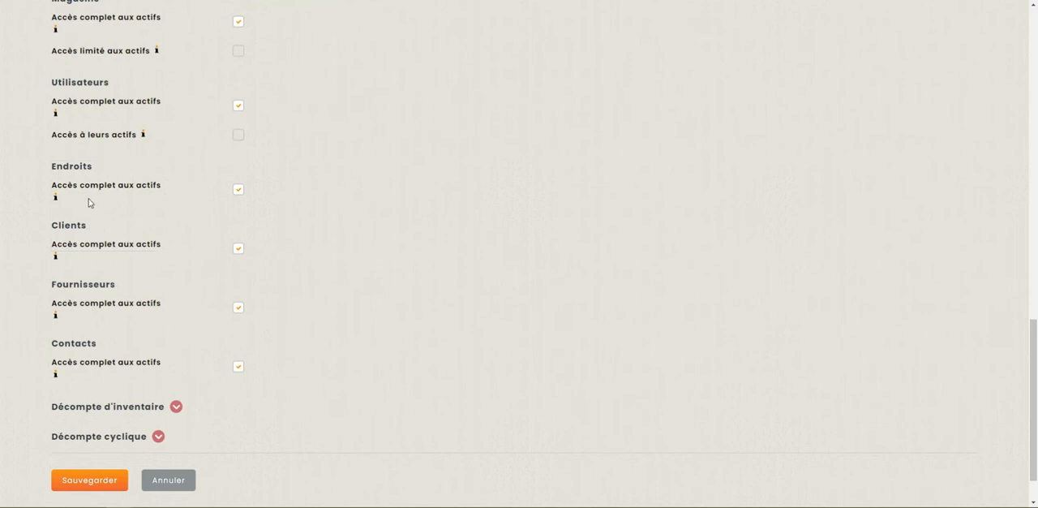
scroll(97, 207, up, 1)
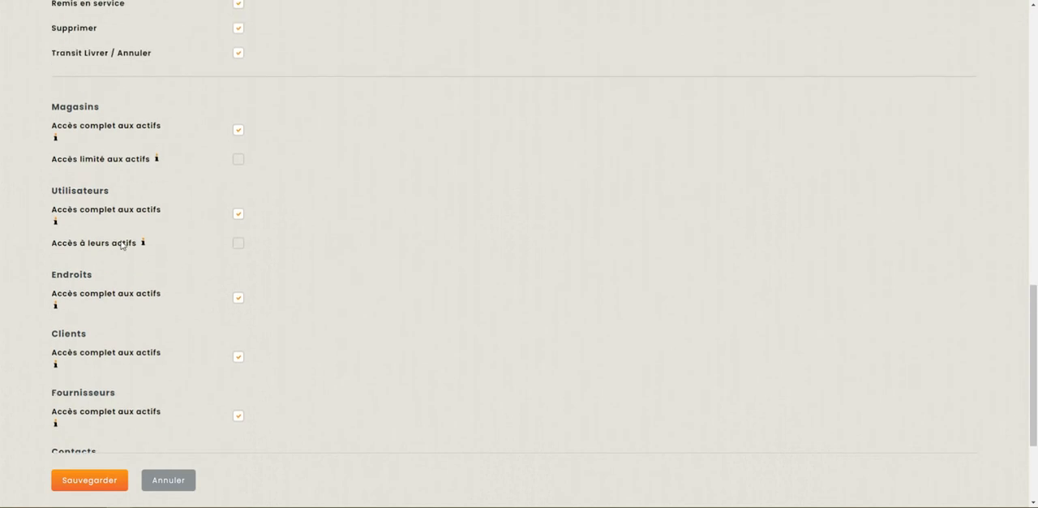